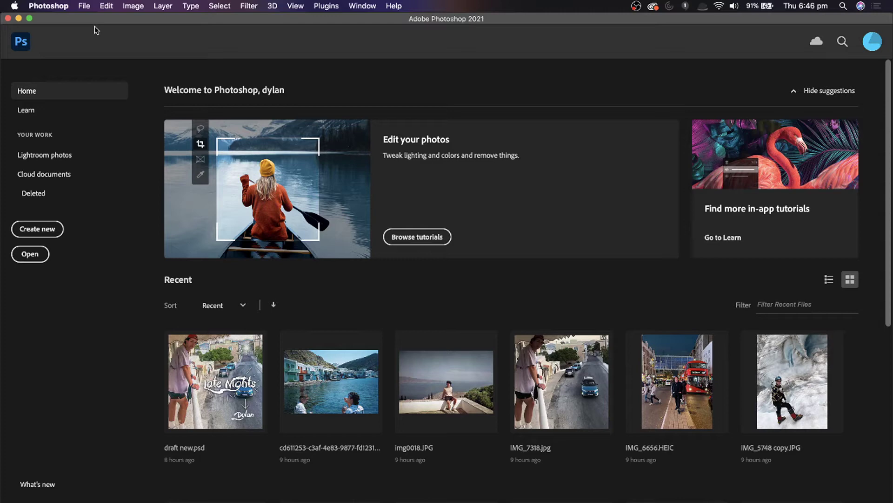
Step: Open IMG_7318.jpg from the Downloads folder
left_click(85, 6)
left_click(91, 29)
left_click(428, 109)
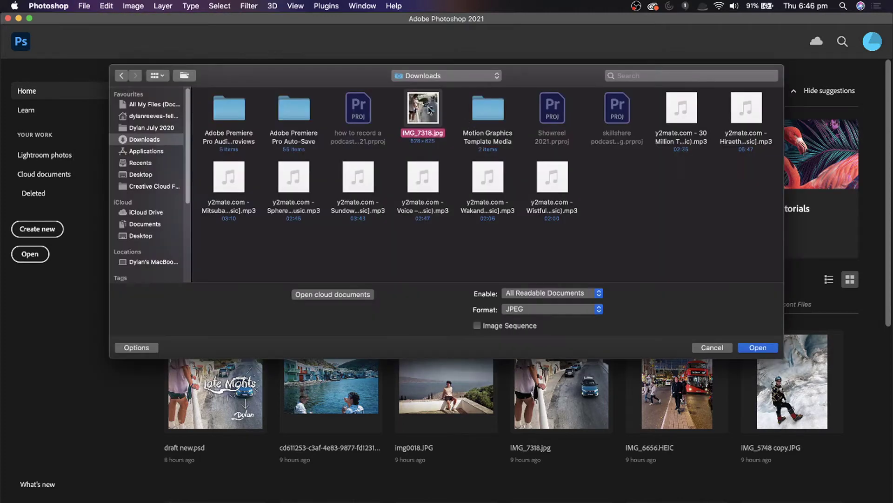
left_click(761, 347)
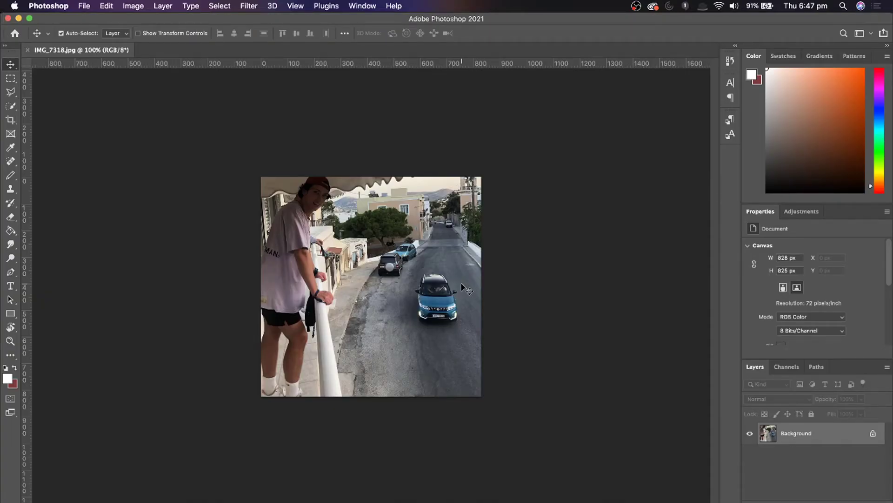
Step: Unlock the Background layer so it becomes editable Layer 0
left_click(873, 433)
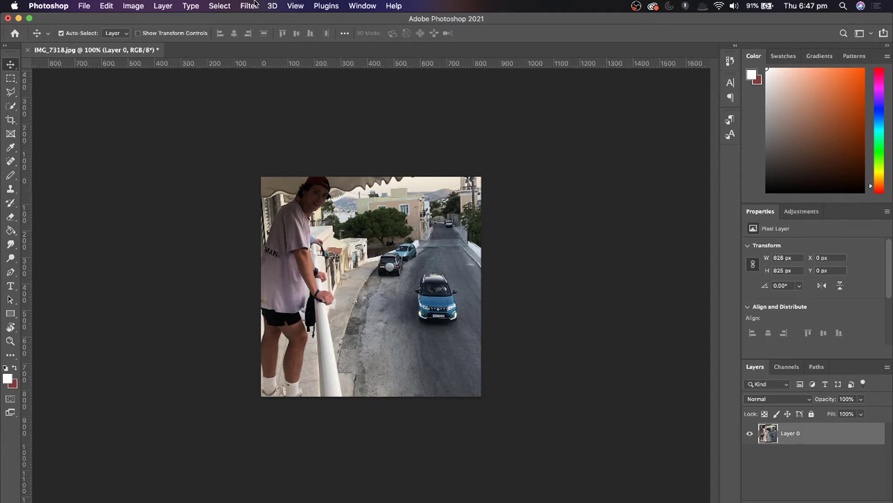
left_click(251, 6)
left_click(249, 7)
Step: Run the Camera Raw filter and apply Auto tone adjustments in the Basic panel
left_click(266, 88)
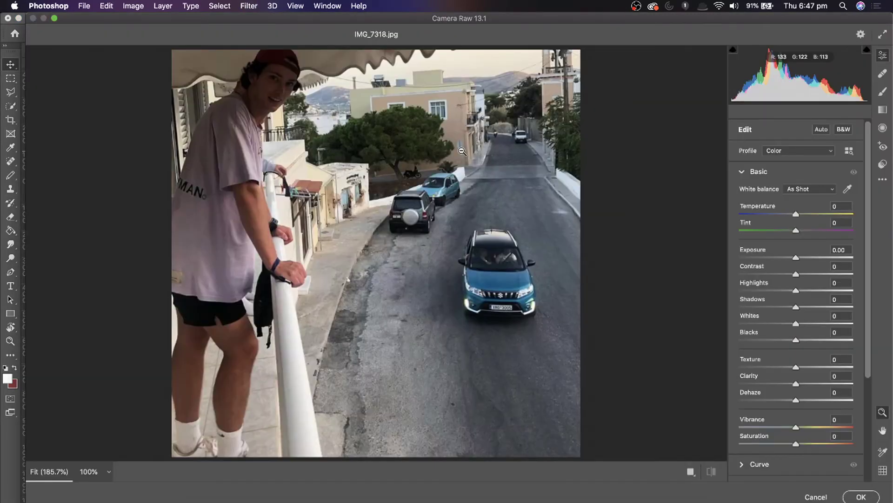
left_click(821, 129)
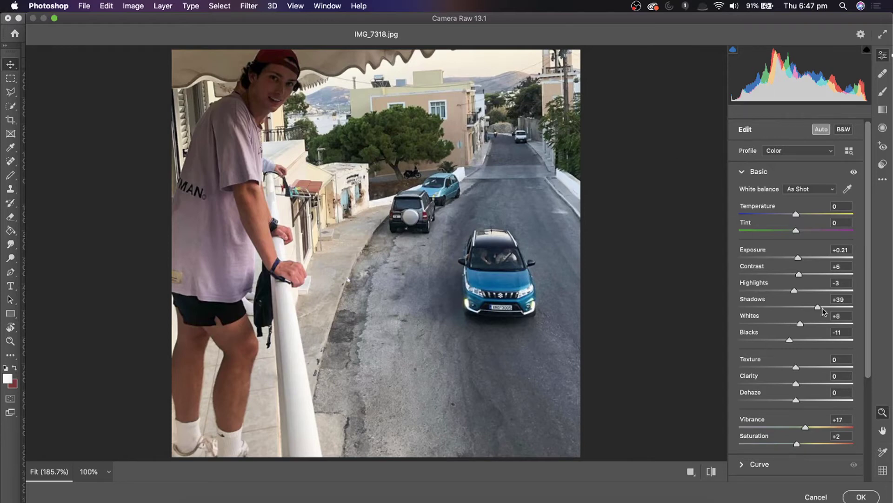
Step: Set Shadows to +61, Contrast to +19 and Highlights to -22
mouse_move(820, 307)
left_mouse_down()
mouse_move(841, 305)
mouse_move(831, 306)
left_mouse_up()
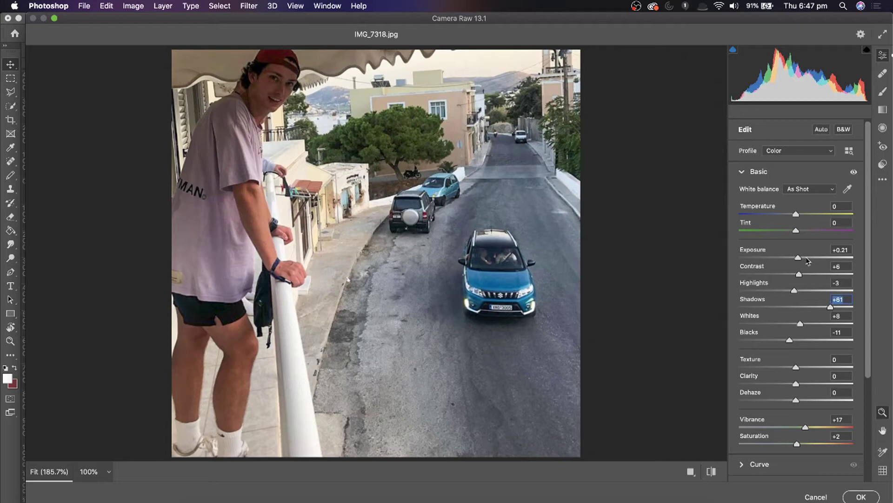
left_click_drag(800, 273, 808, 279)
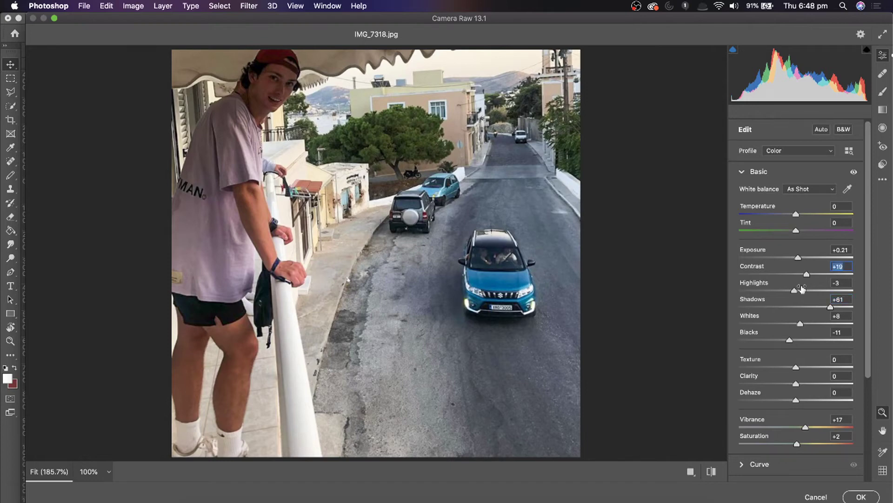
mouse_move(793, 290)
left_mouse_down()
mouse_move(770, 292)
mouse_move(785, 296)
left_mouse_up()
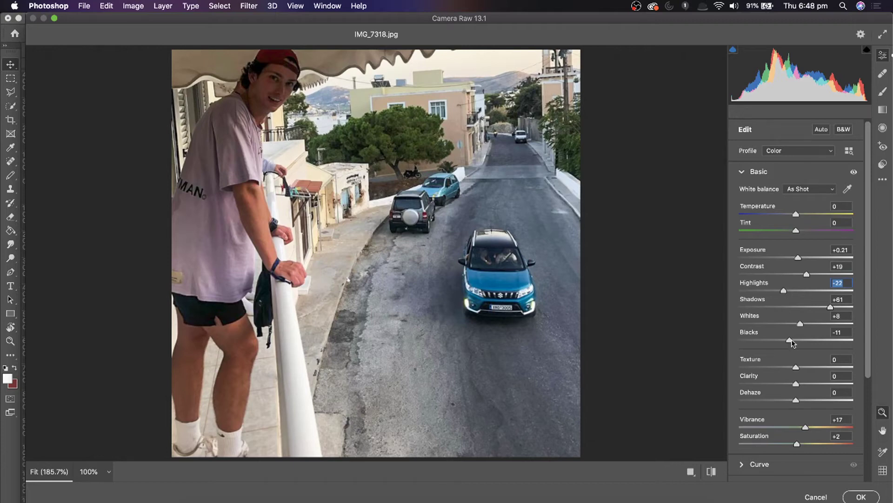
Step: Raise Blacks to +69 and add Texture +8
left_click_drag(791, 341, 839, 341)
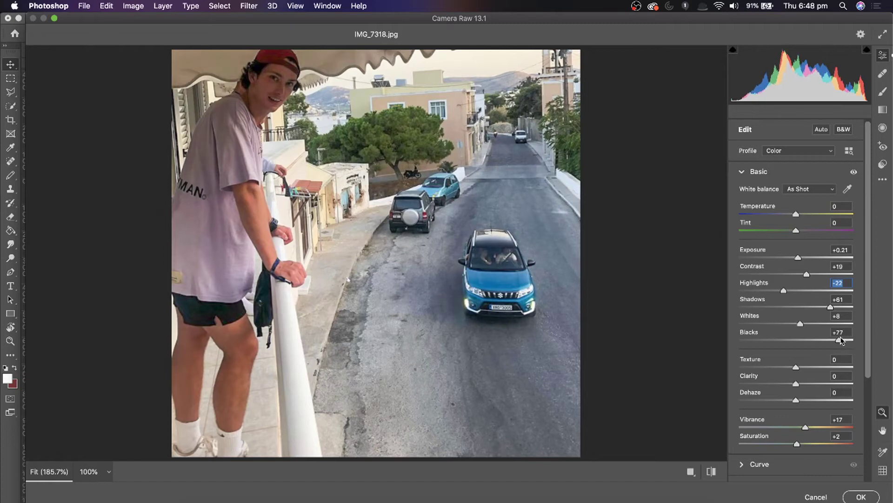
left_click_drag(840, 341, 838, 341)
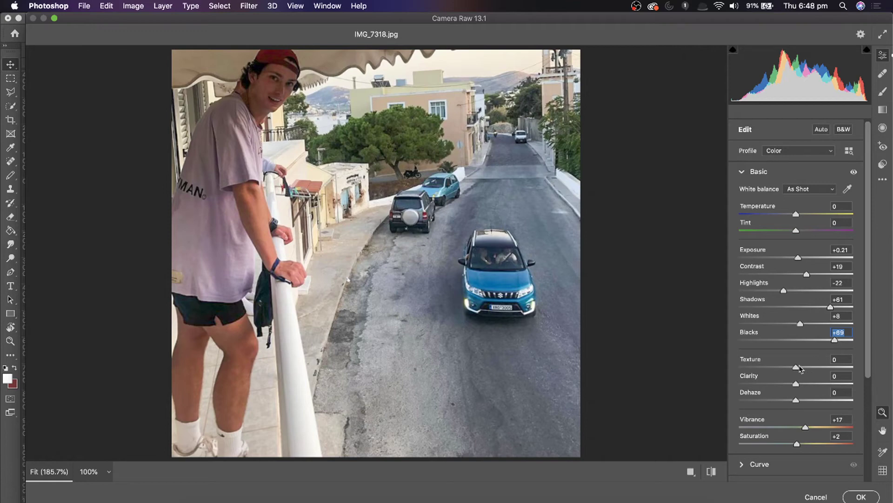
mouse_move(796, 366)
left_mouse_down()
mouse_move(822, 368)
mouse_move(800, 370)
mouse_move(801, 385)
left_mouse_up()
Step: Set Clarity +8 and Vibrance +27, then commit the Camera Raw edits with OK
left_click(801, 385)
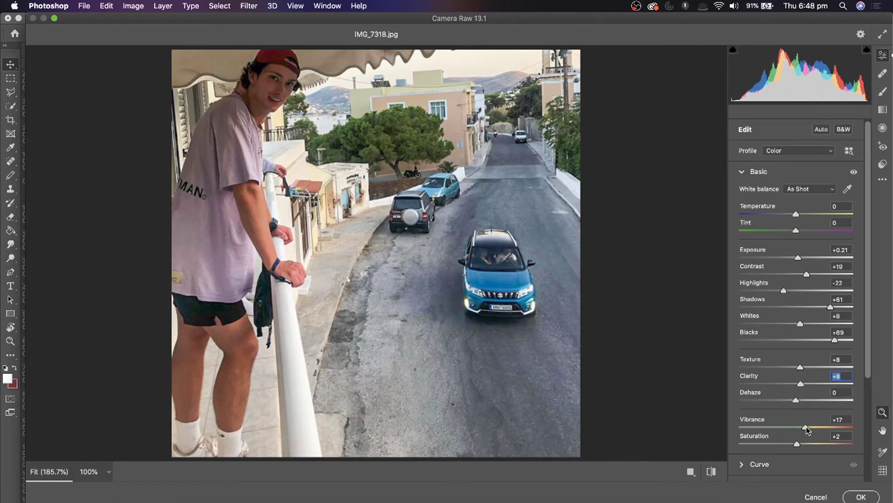
mouse_move(806, 427)
left_mouse_down()
mouse_move(801, 447)
mouse_move(810, 428)
left_mouse_up()
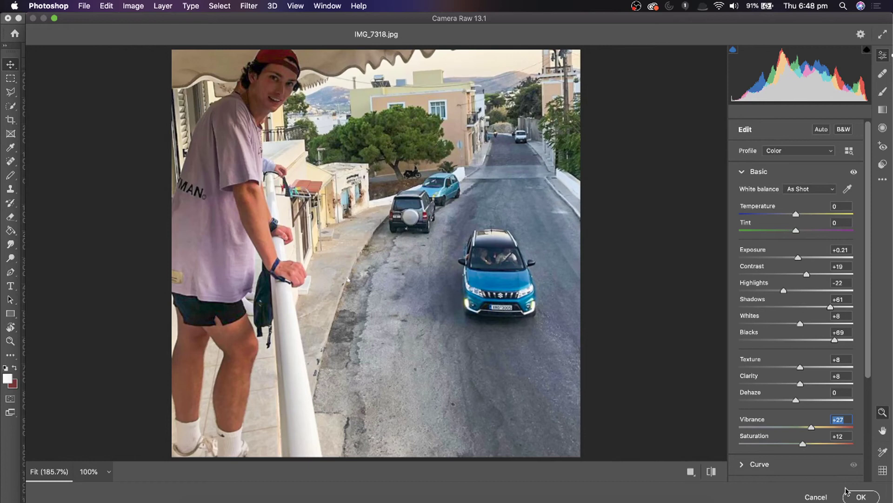
left_click(857, 496)
scroll(467, 261, "down", 1)
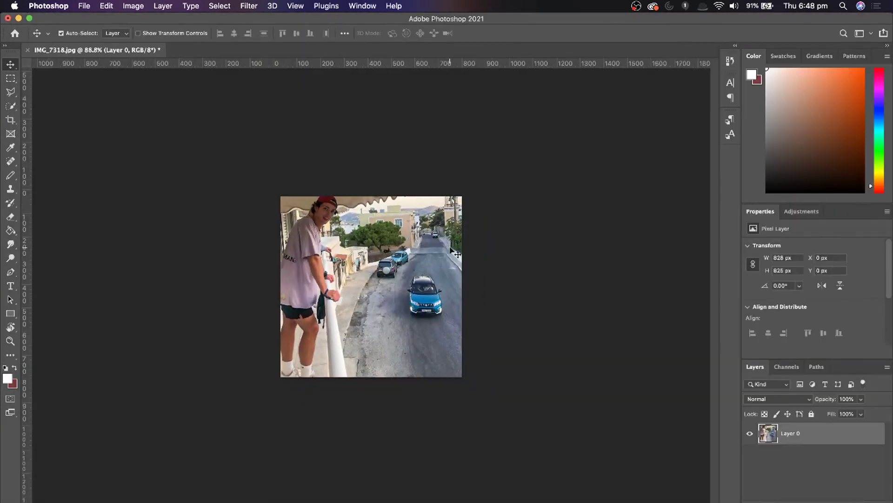
scroll(460, 257, "up", 1)
scroll(455, 253, "up", 1)
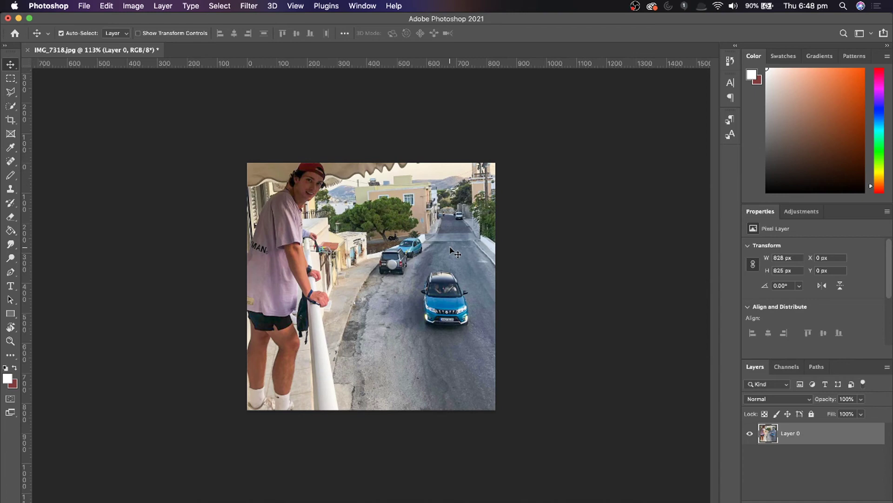
key("ctrl+z")
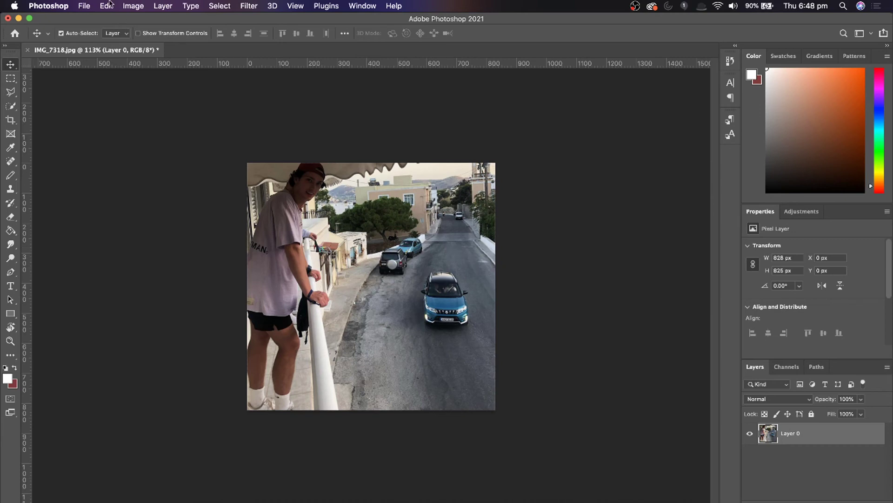
left_click(108, 6)
left_click(112, 31)
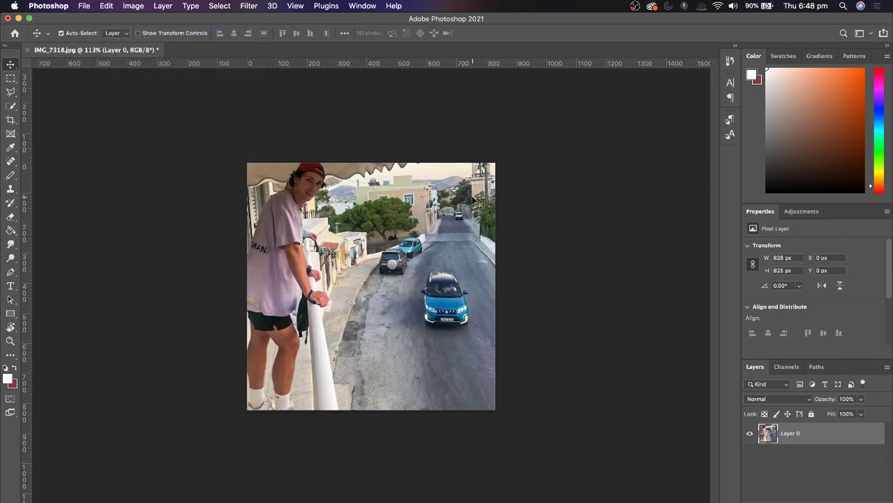